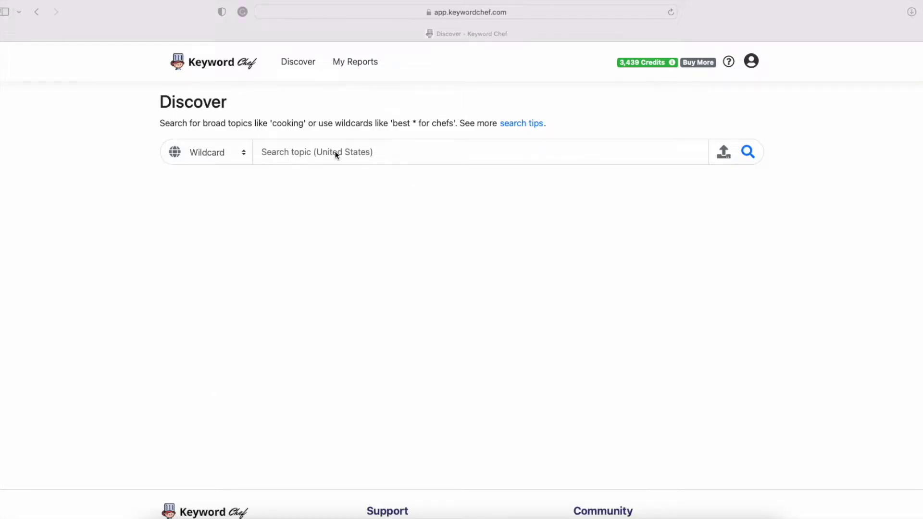
- Search the wildcard 'can dogs feel *' and fetch the Exact + Similar set of 260 keywords
{"action": "left_click", "coordinate": [383, 150]}
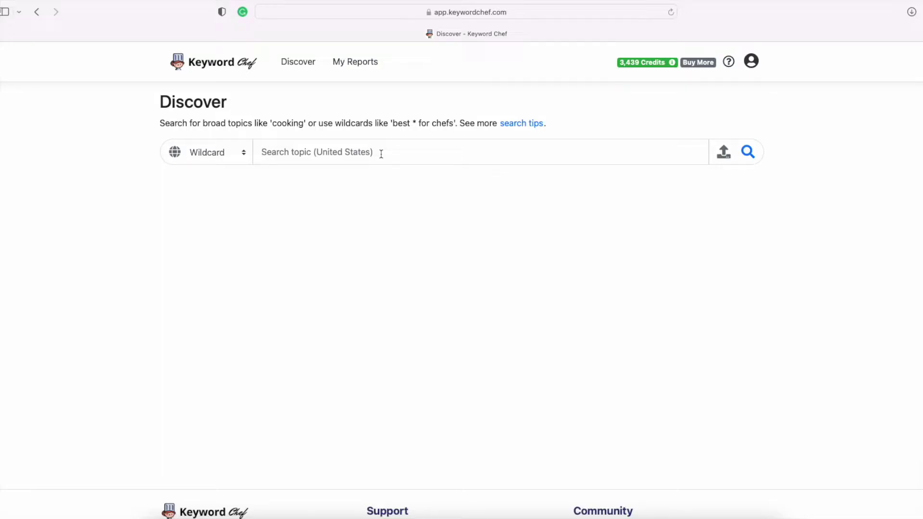
{"action": "type", "text": "can dogs feel "}
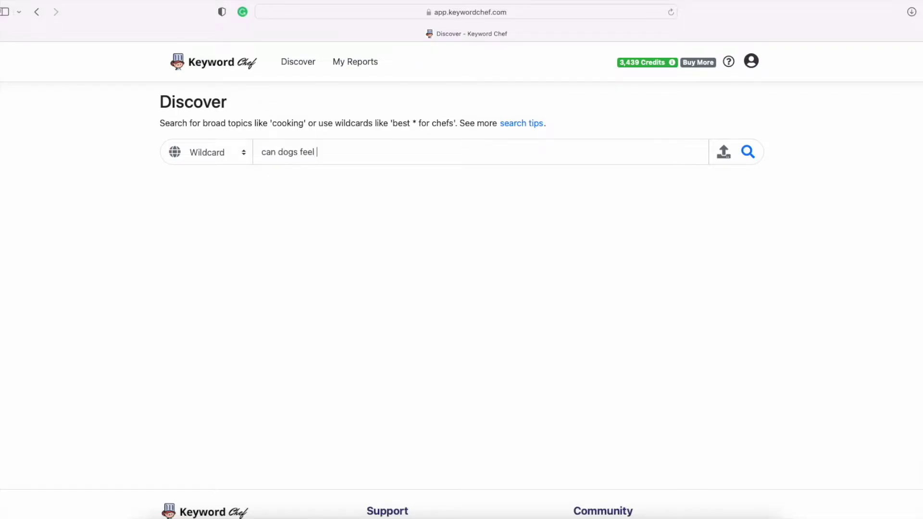
{"action": "type", "text": "*"}
{"action": "left_click", "coordinate": [748, 152]}
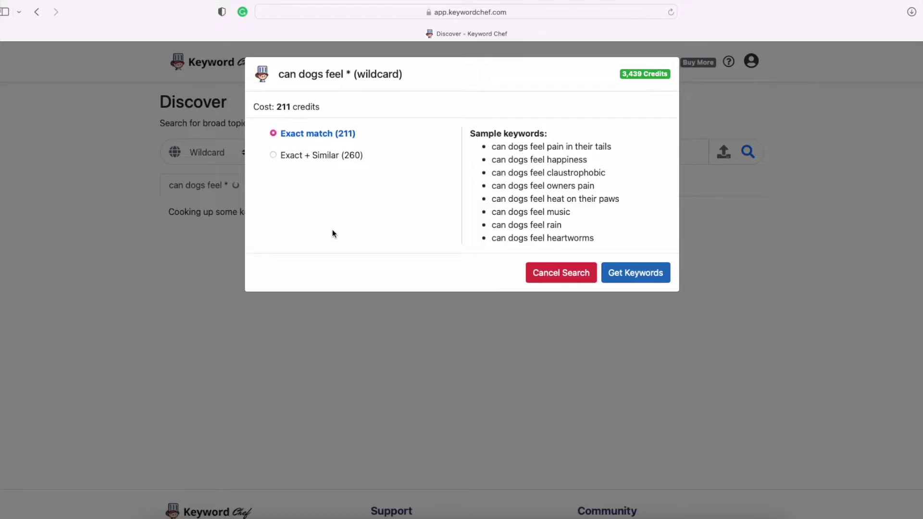
{"action": "left_click", "coordinate": [276, 155]}
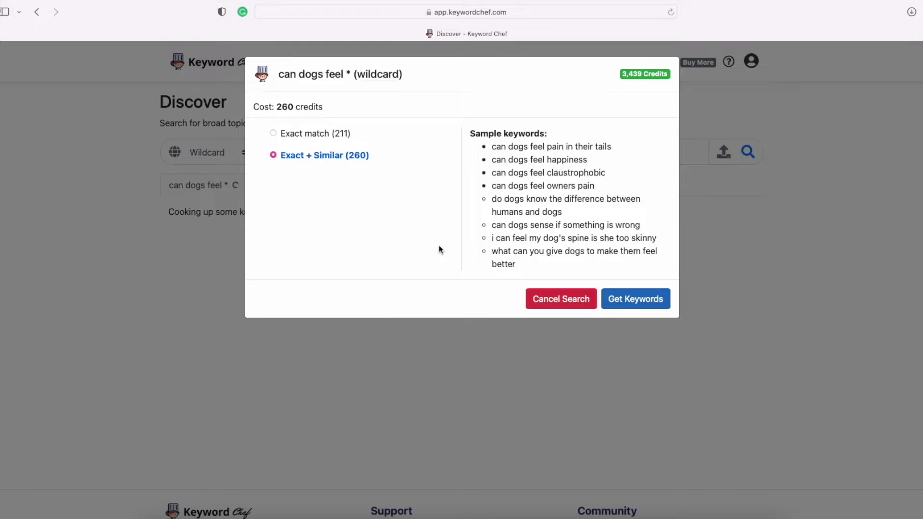
{"action": "left_click", "coordinate": [634, 302]}
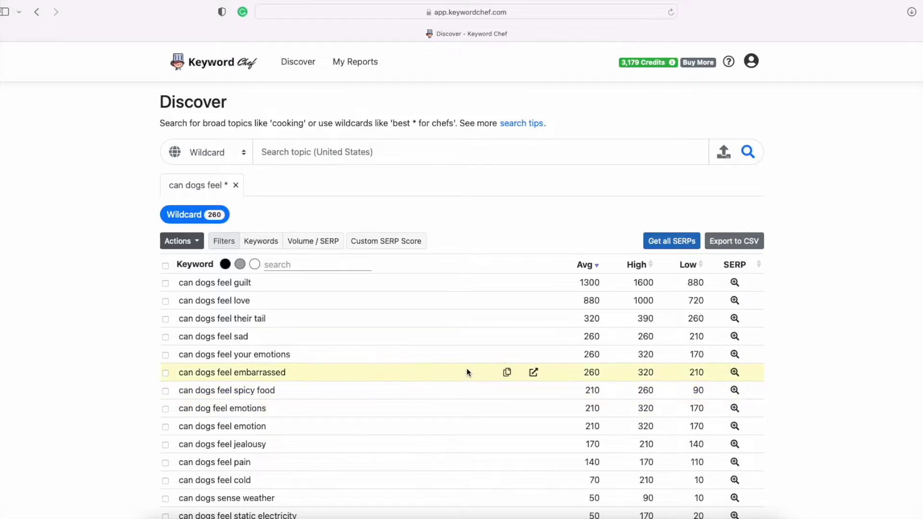
{"action": "scroll", "coordinate": [469, 371], "scroll_direction": "down", "scroll_amount": 3}
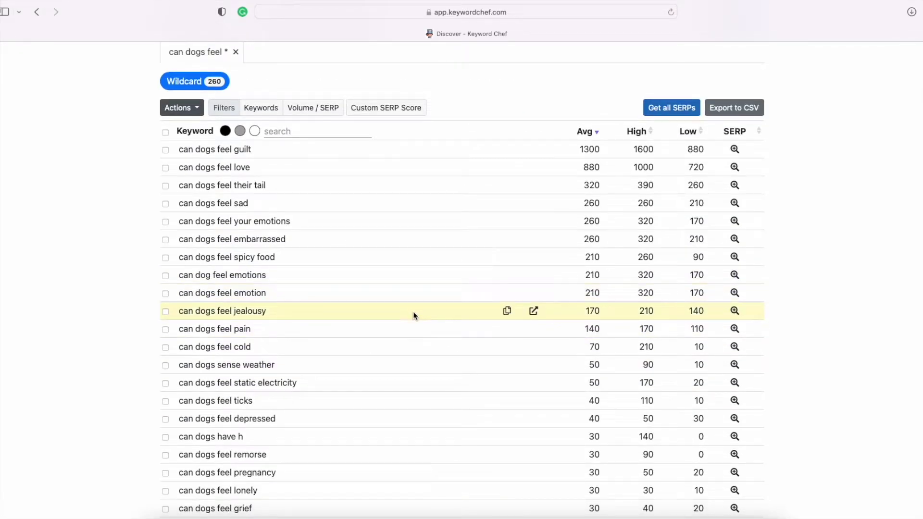
{"action": "scroll", "coordinate": [418, 326], "scroll_direction": "down", "scroll_amount": 5}
{"action": "scroll", "coordinate": [421, 326], "scroll_direction": "down", "scroll_amount": 5}
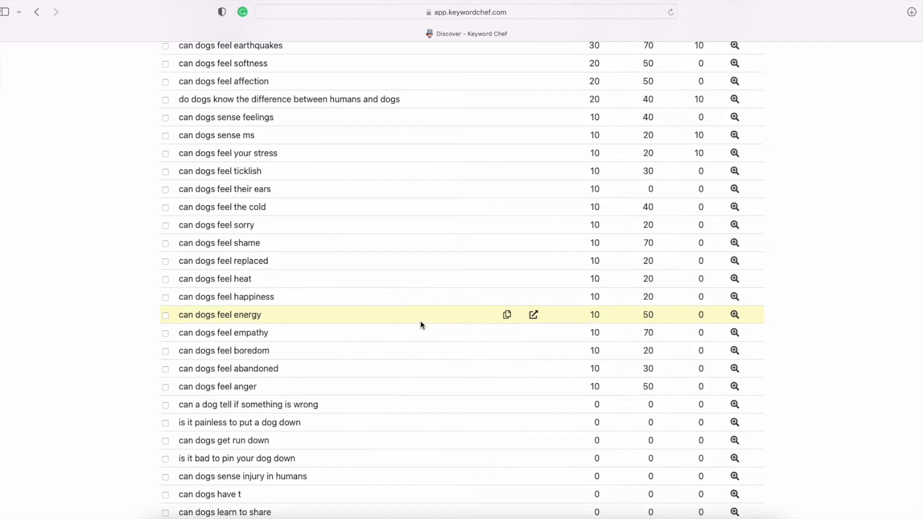
{"action": "scroll", "coordinate": [418, 321], "scroll_direction": "up", "scroll_amount": 5}
{"action": "scroll", "coordinate": [419, 321], "scroll_direction": "up", "scroll_amount": 5}
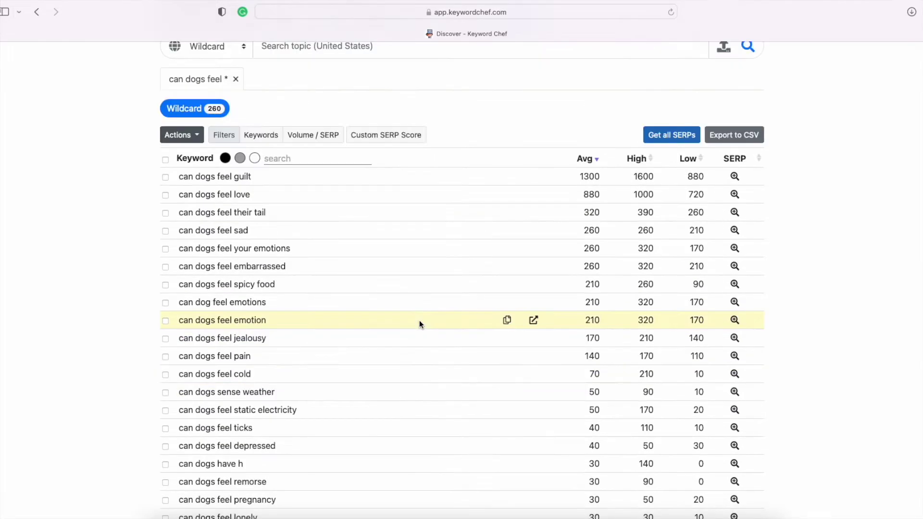
- Get all SERPs for the 260 keywords and reload the report once processing finishes
{"action": "left_click", "coordinate": [681, 140]}
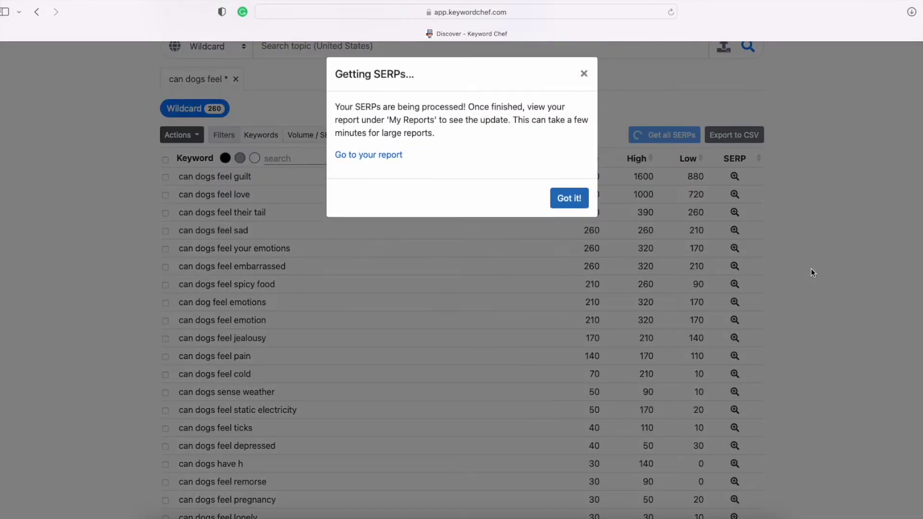
{"action": "left_click", "coordinate": [566, 200]}
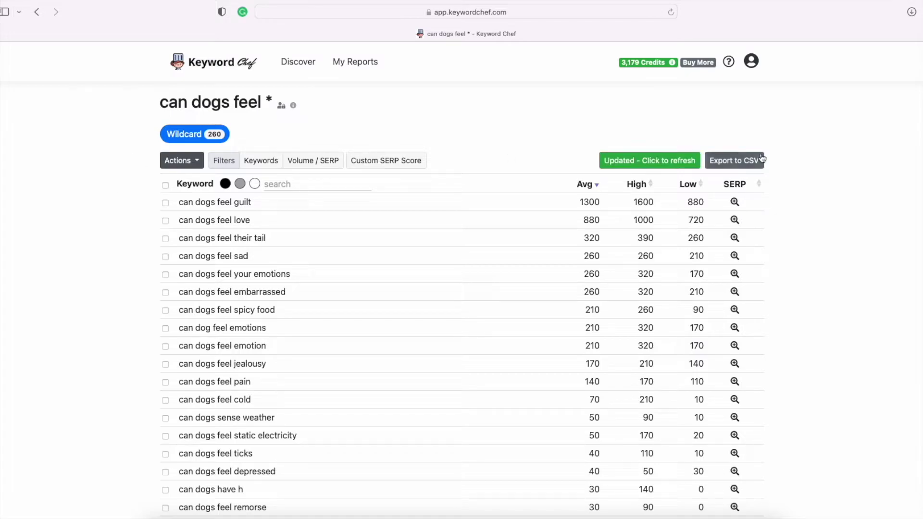
{"action": "left_click", "coordinate": [650, 170]}
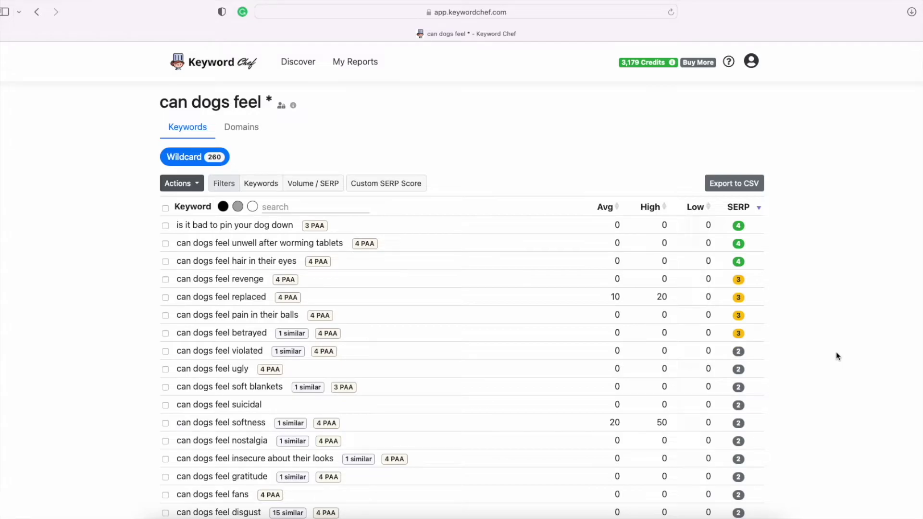
{"action": "left_click", "coordinate": [738, 334]}
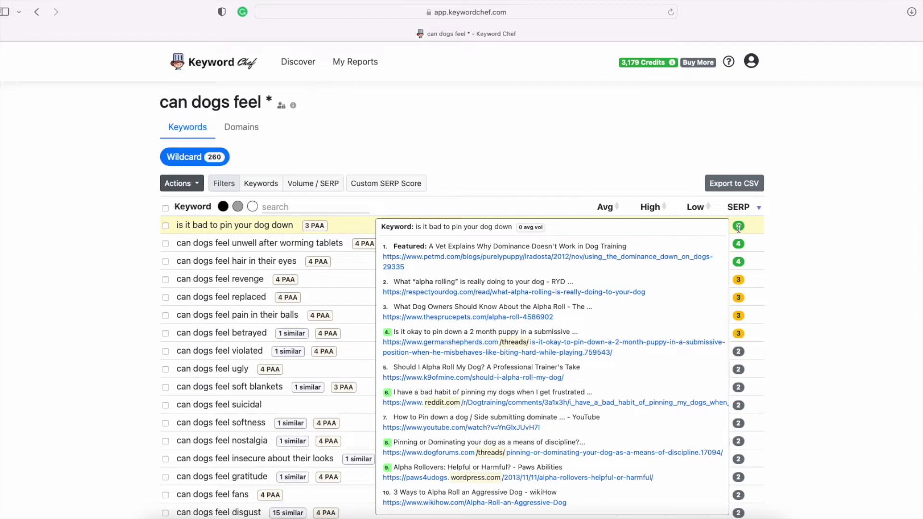
{"action": "scroll", "coordinate": [738, 226], "scroll_direction": "down", "scroll_amount": 2}
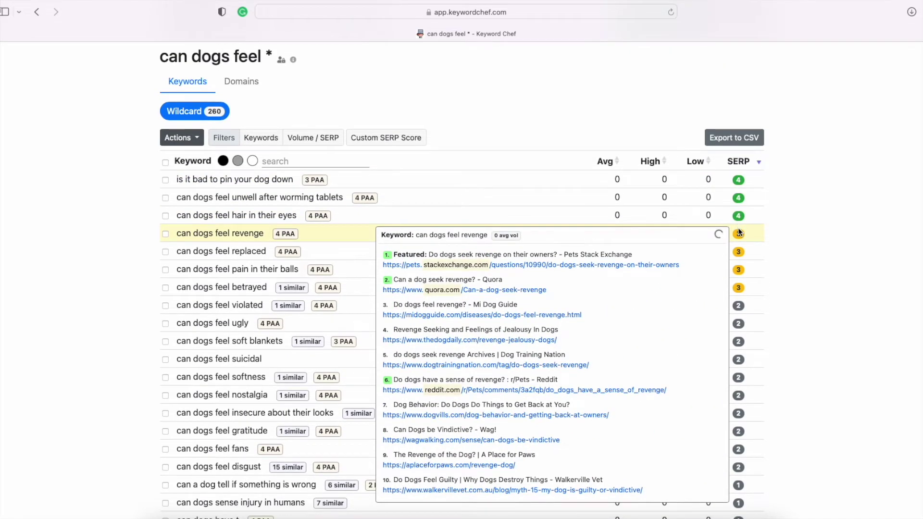
{"action": "scroll", "coordinate": [739, 229], "scroll_direction": "down", "scroll_amount": 1}
{"action": "scroll", "coordinate": [738, 227], "scroll_direction": "up", "scroll_amount": 1}
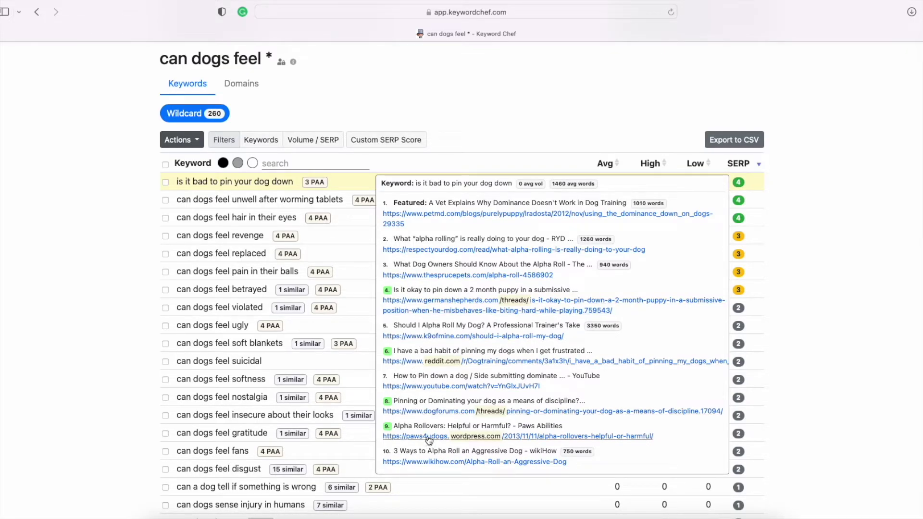
{"action": "mouse_move", "coordinate": [739, 197]}
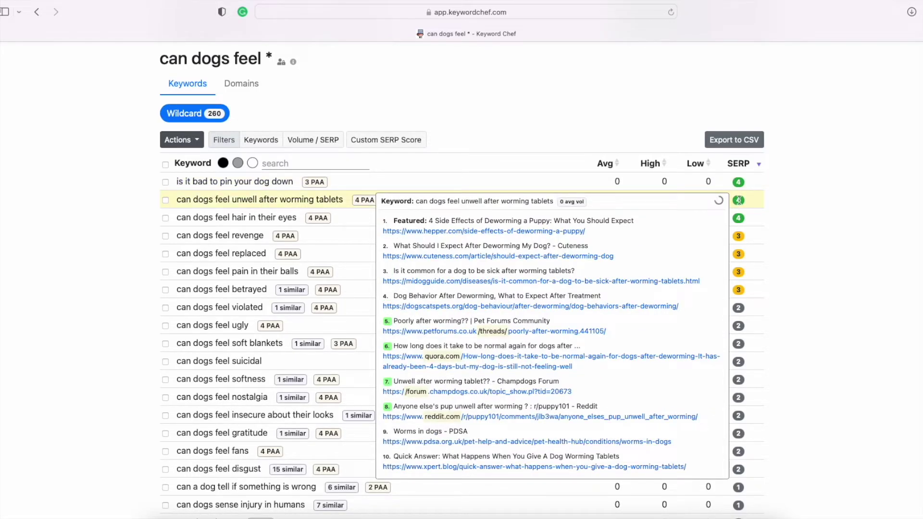
{"action": "left_click", "coordinate": [741, 216]}
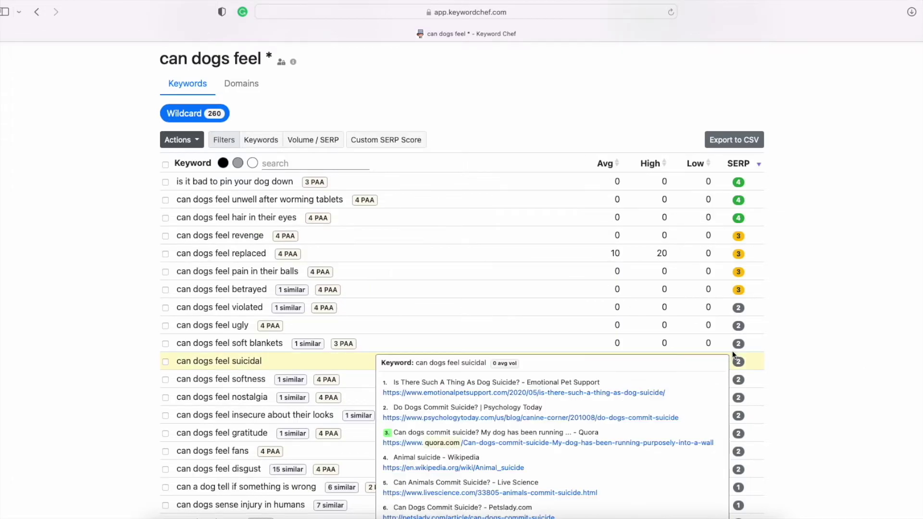
{"action": "scroll", "coordinate": [737, 308], "scroll_direction": "down", "scroll_amount": 3}
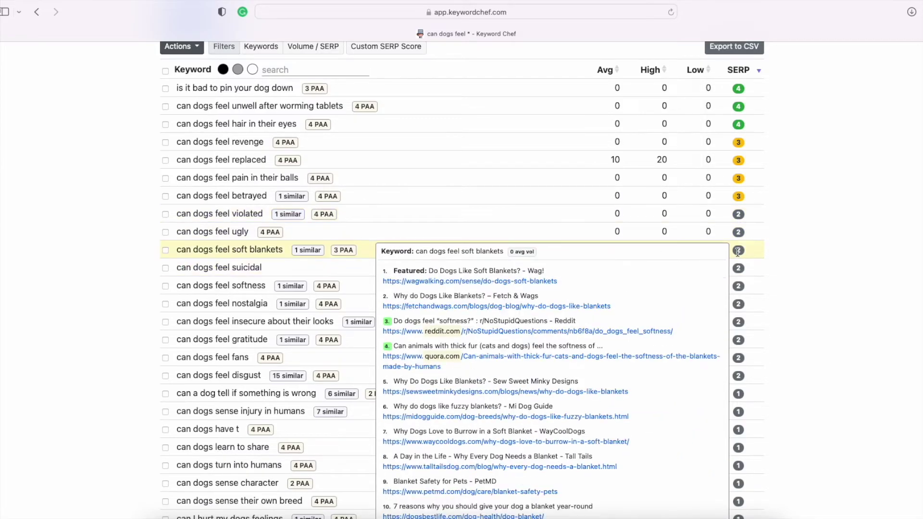
{"action": "scroll", "coordinate": [527, 274], "scroll_direction": "up", "scroll_amount": 2}
{"action": "scroll", "coordinate": [433, 245], "scroll_direction": "up", "scroll_amount": 3}
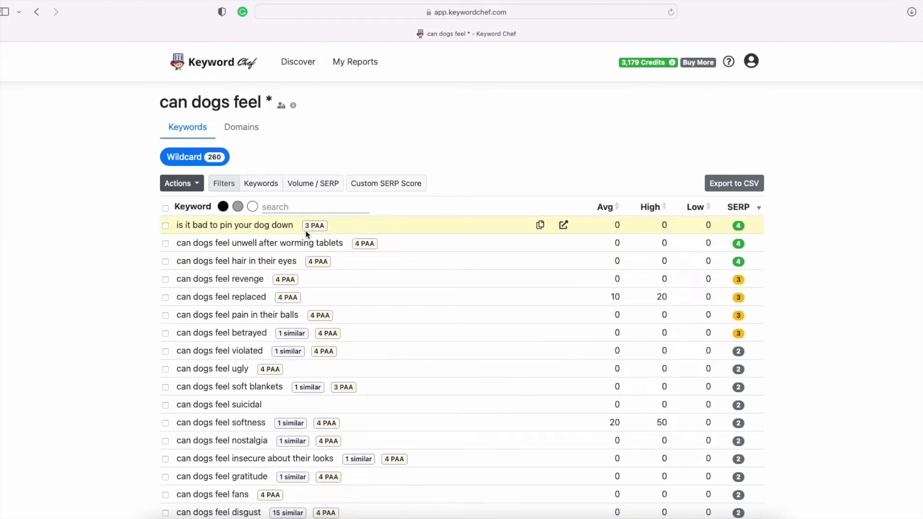
{"action": "left_click", "coordinate": [317, 227]}
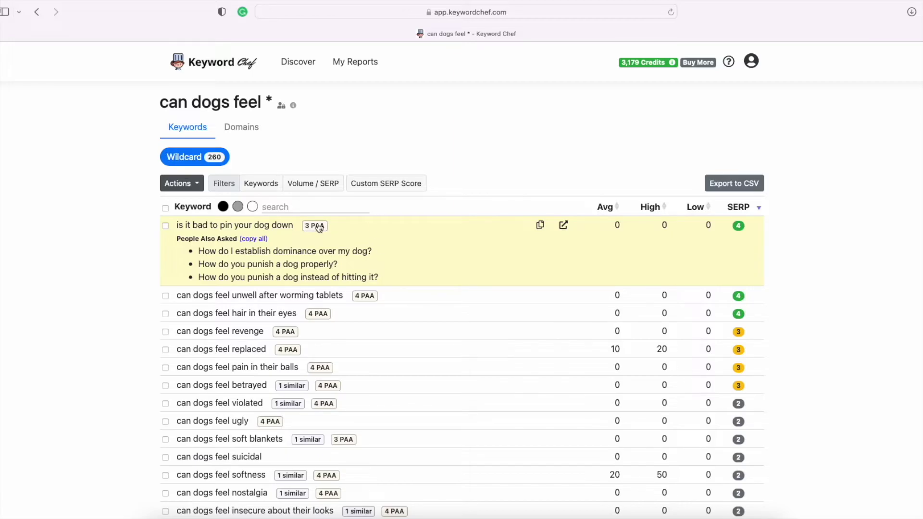
{"action": "left_click", "coordinate": [315, 226]}
{"action": "left_click", "coordinate": [363, 244]}
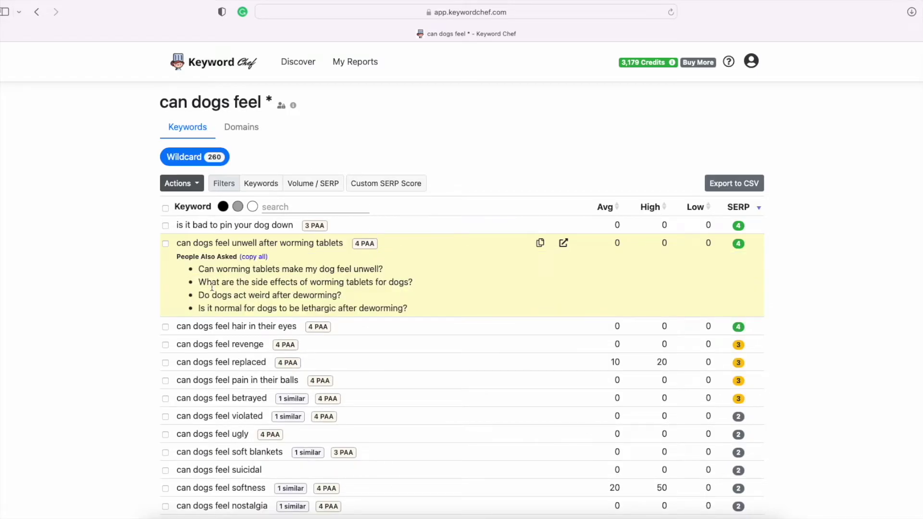
{"action": "left_click", "coordinate": [362, 244]}
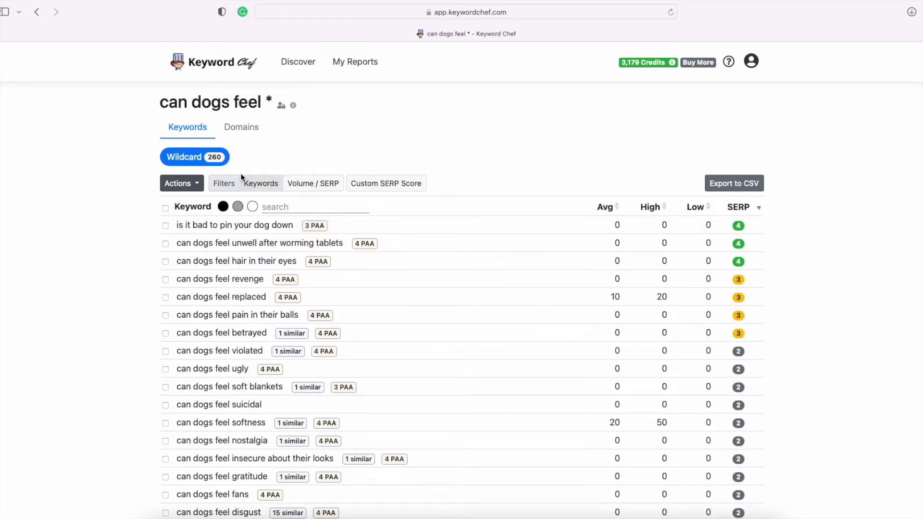
{"action": "left_click", "coordinate": [237, 131]}
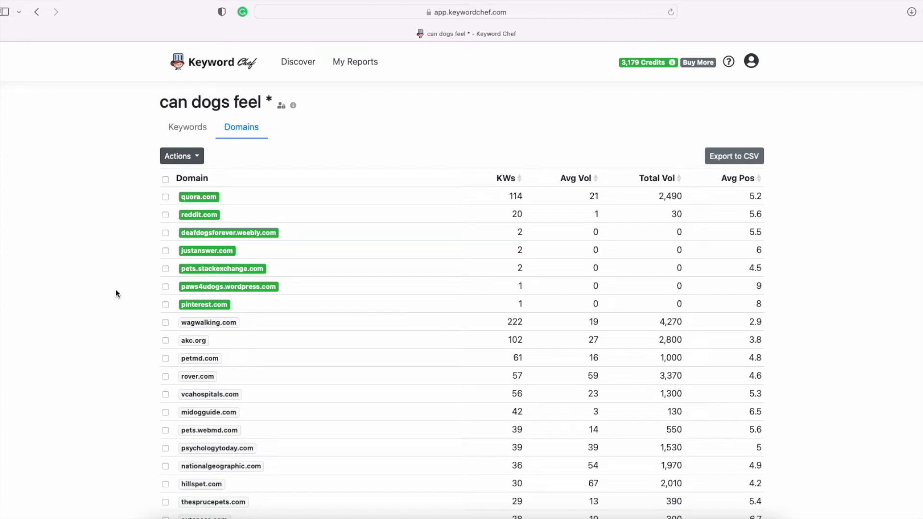
{"action": "mouse_move", "coordinate": [199, 197]}
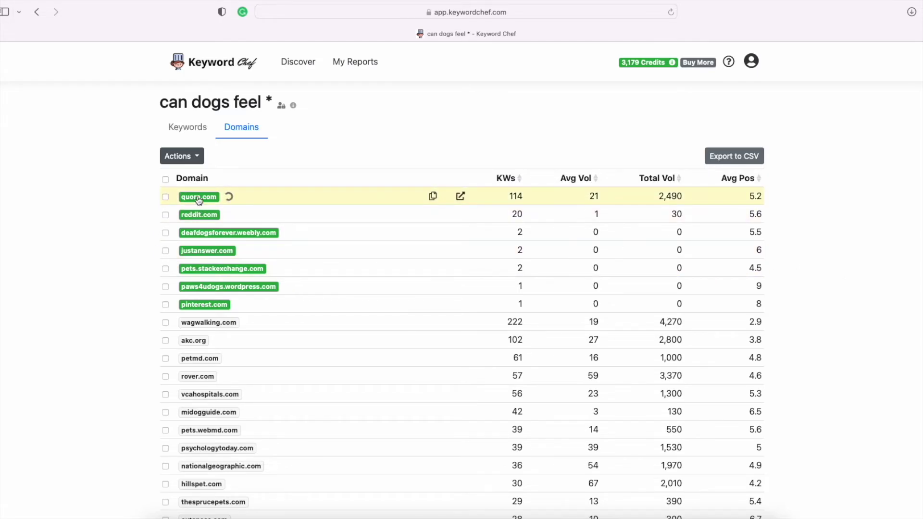
- Expand quora.com to review the keywords and URLs it ranks for, then collapse it
{"action": "left_click", "coordinate": [227, 196]}
{"action": "scroll", "coordinate": [865, 326], "scroll_direction": "down", "scroll_amount": 2}
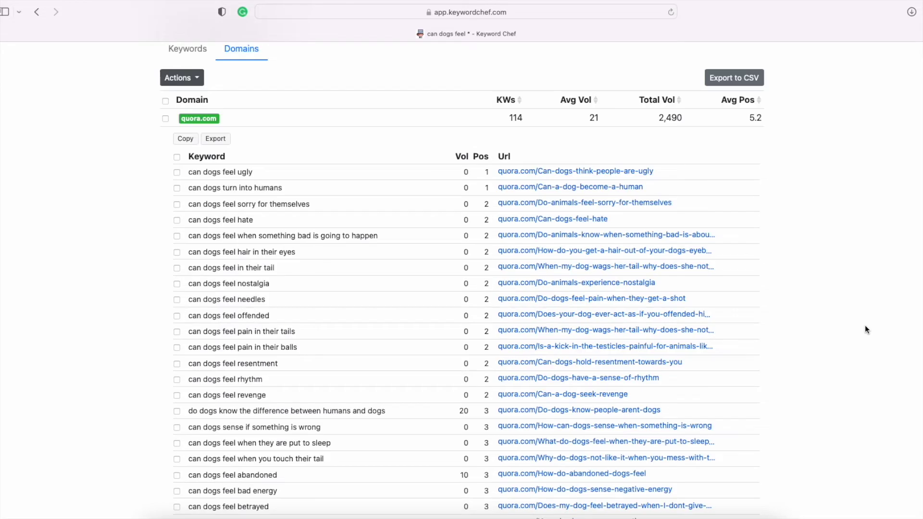
{"action": "scroll", "coordinate": [789, 332], "scroll_direction": "down", "scroll_amount": 2}
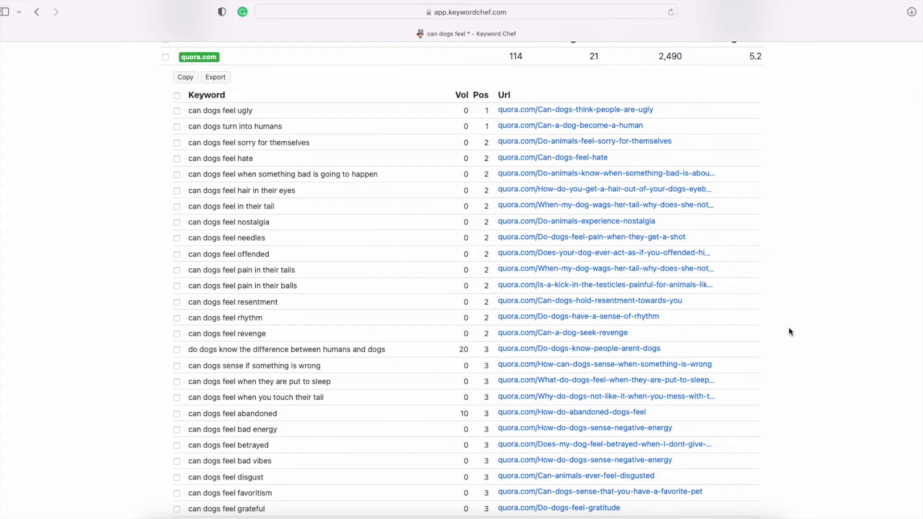
{"action": "scroll", "coordinate": [789, 332], "scroll_direction": "down", "scroll_amount": 1}
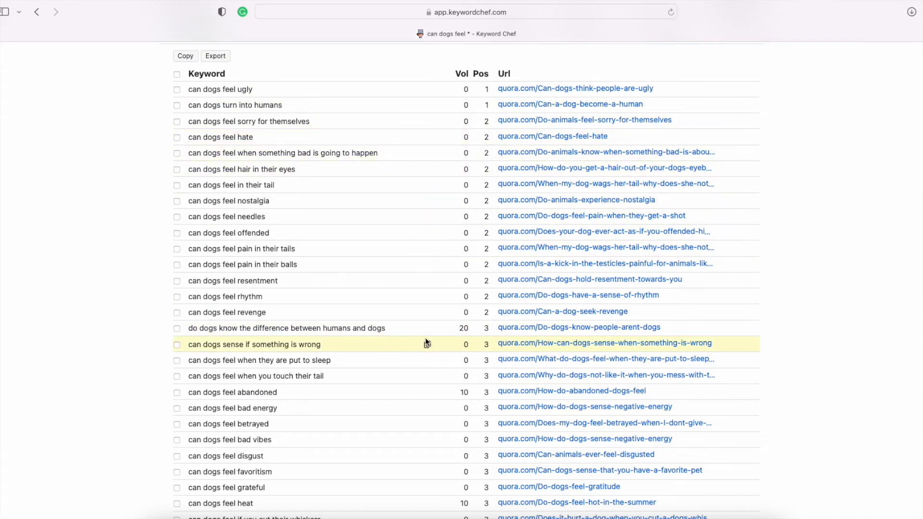
{"action": "scroll", "coordinate": [425, 341], "scroll_direction": "up", "scroll_amount": 5}
{"action": "scroll", "coordinate": [423, 345], "scroll_direction": "down", "scroll_amount": 6}
{"action": "scroll", "coordinate": [422, 346], "scroll_direction": "down", "scroll_amount": 4}
{"action": "scroll", "coordinate": [422, 345], "scroll_direction": "down", "scroll_amount": 3}
{"action": "scroll", "coordinate": [423, 347], "scroll_direction": "down", "scroll_amount": 7}
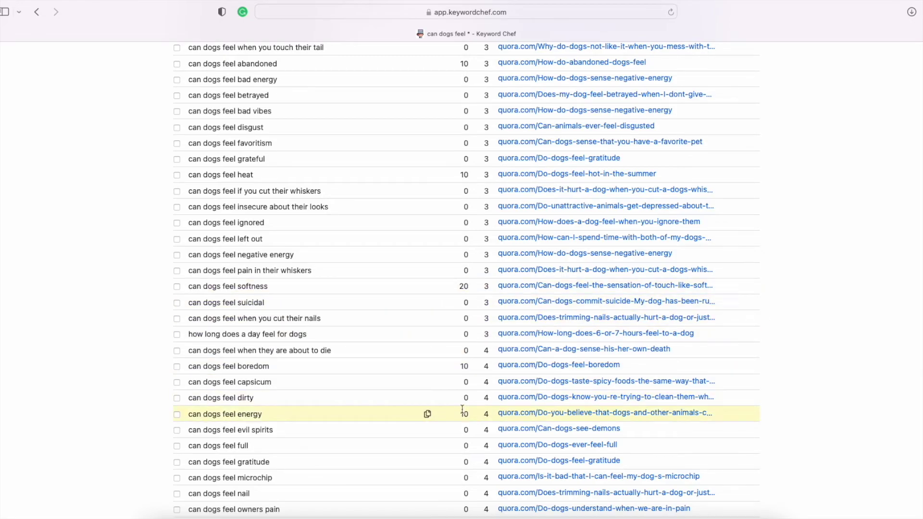
{"action": "scroll", "coordinate": [465, 364], "scroll_direction": "down", "scroll_amount": 8}
{"action": "scroll", "coordinate": [466, 364], "scroll_direction": "down", "scroll_amount": 8}
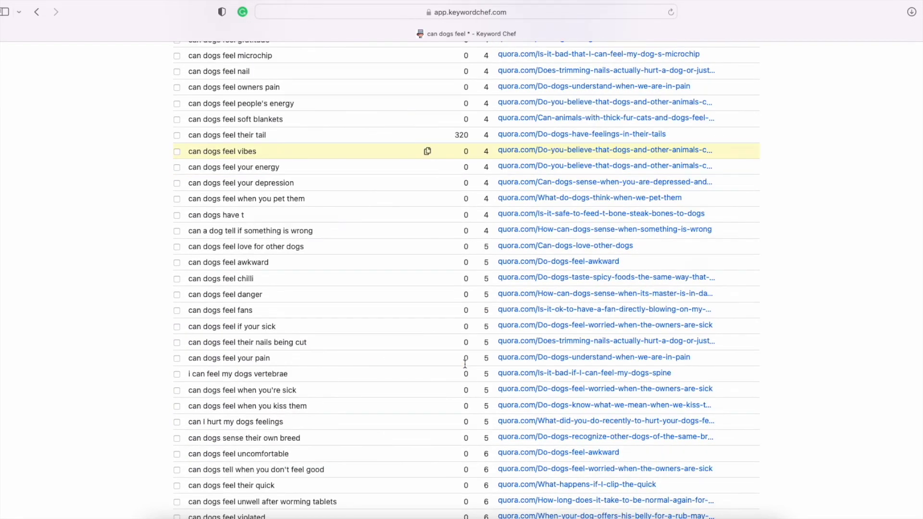
{"action": "scroll", "coordinate": [465, 364], "scroll_direction": "up", "scroll_amount": 4}
{"action": "scroll", "coordinate": [466, 369], "scroll_direction": "up", "scroll_amount": 8}
{"action": "scroll", "coordinate": [432, 354], "scroll_direction": "up", "scroll_amount": 3}
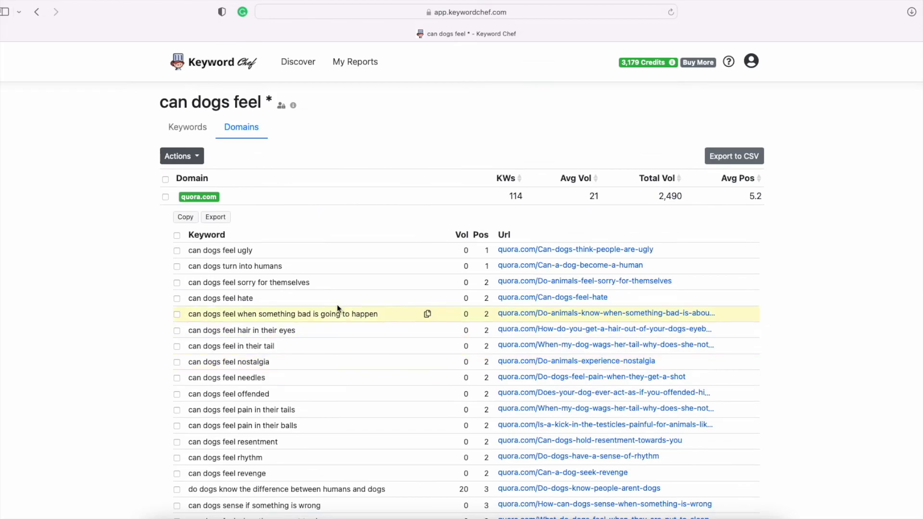
{"action": "left_click", "coordinate": [195, 199]}
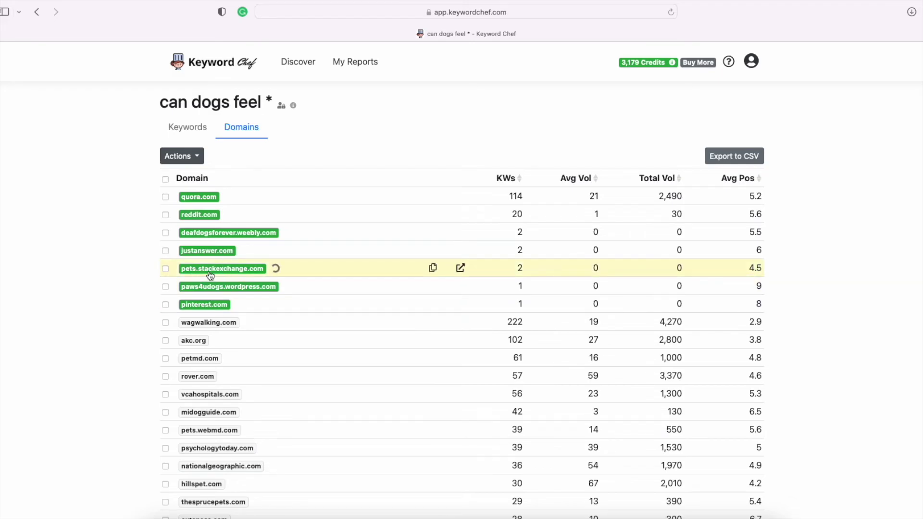
- Review the ranking keywords of pets.stackexchange.com and paws4udogs.wordpress.com, collapsing each afterwards
{"action": "left_click", "coordinate": [273, 268]}
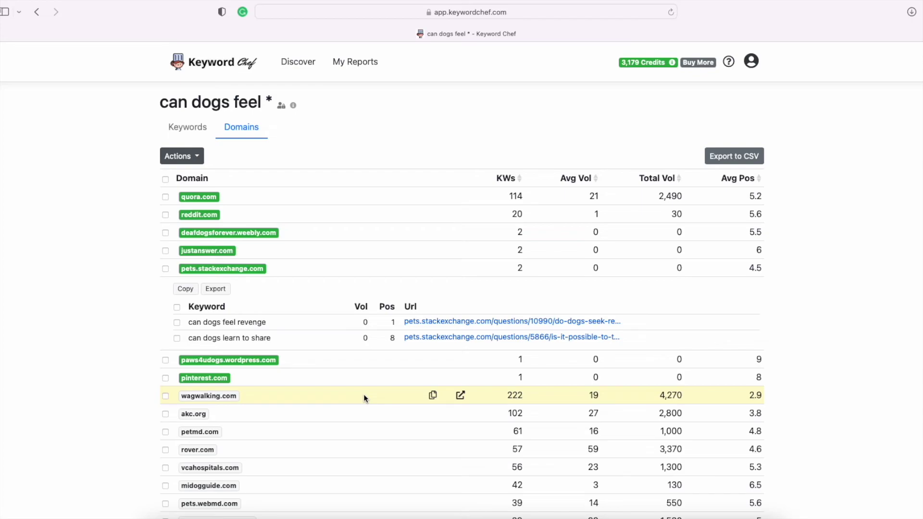
{"action": "left_click", "coordinate": [242, 269]}
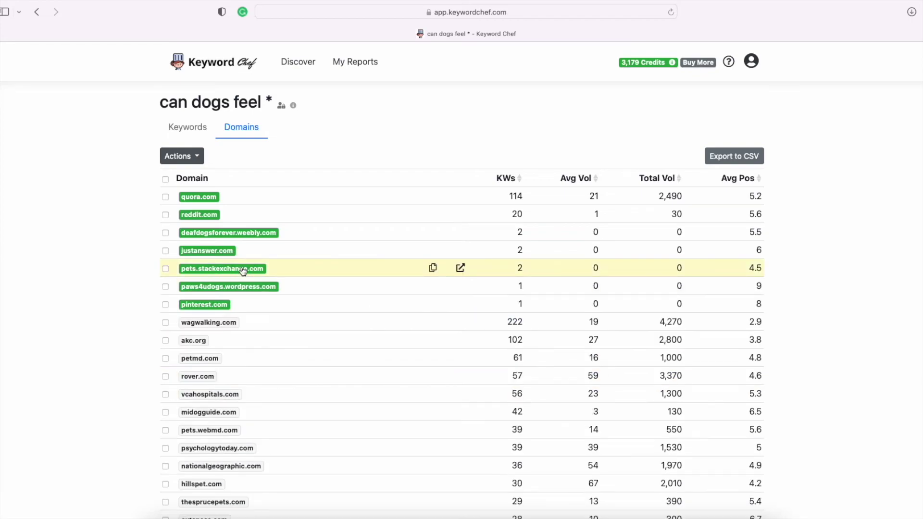
{"action": "left_click", "coordinate": [219, 292]}
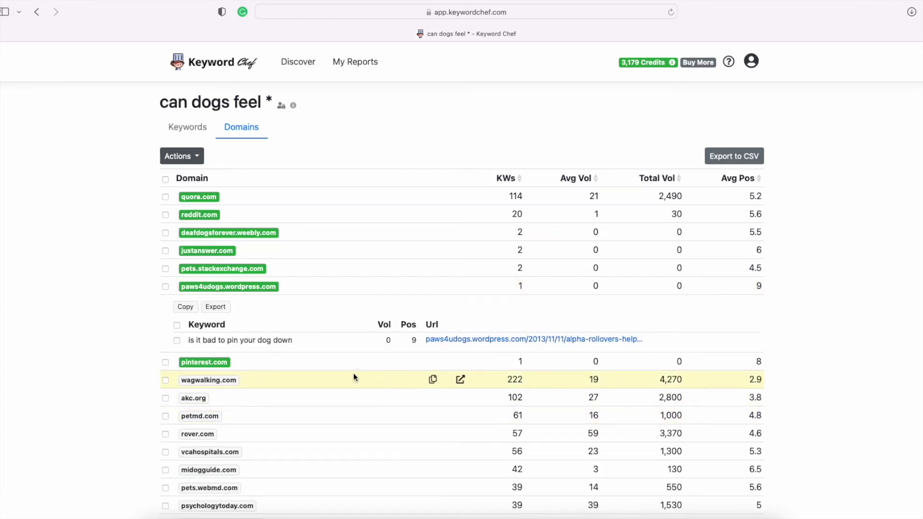
{"action": "left_click", "coordinate": [216, 293]}
{"action": "scroll", "coordinate": [45, 312], "scroll_direction": "down", "scroll_amount": 1}
{"action": "scroll", "coordinate": [46, 316], "scroll_direction": "up", "scroll_amount": 1}
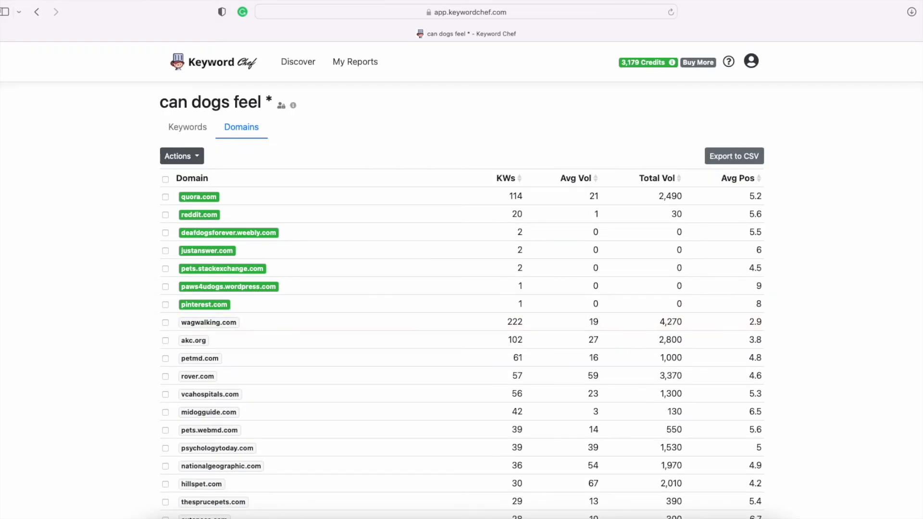
- Return to the report's Keywords list from the Domains view
{"action": "left_click", "coordinate": [193, 128]}
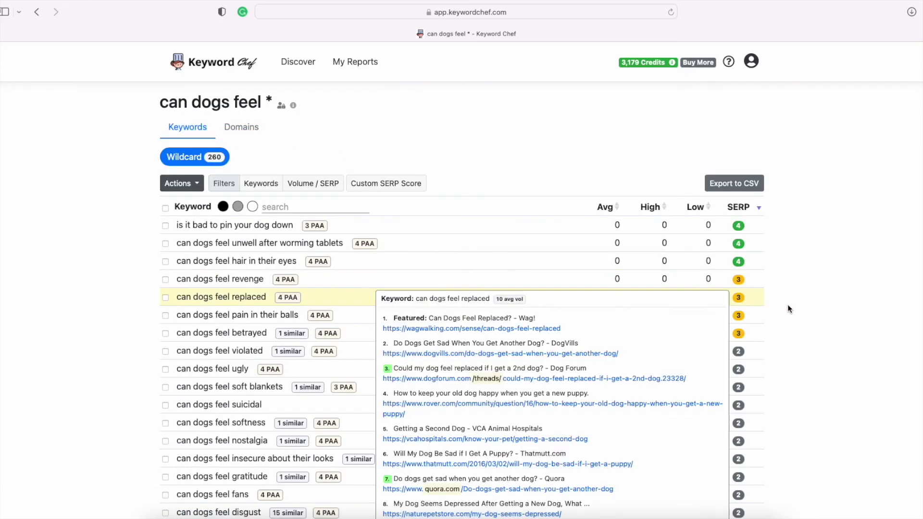